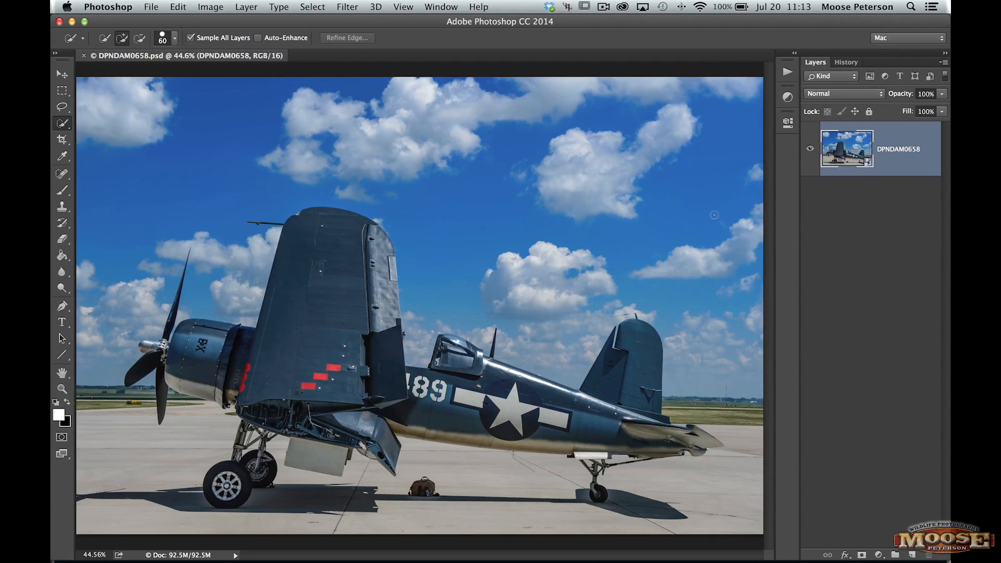
Open the airplane photo in Silver Efex Pro 2 and apply the custom Moose Basic preset
click(347, 7)
mouse_move(425, 288)
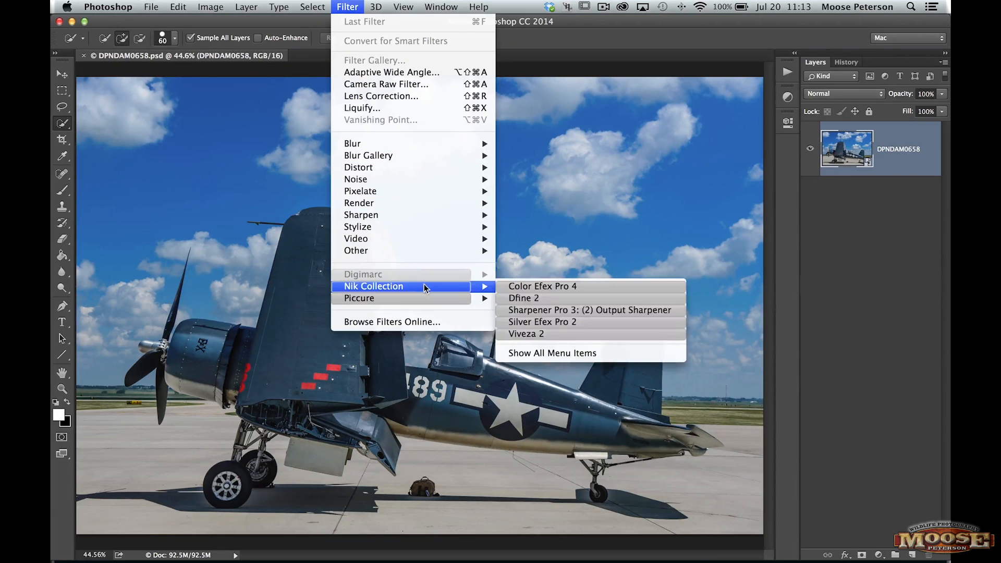
click(525, 322)
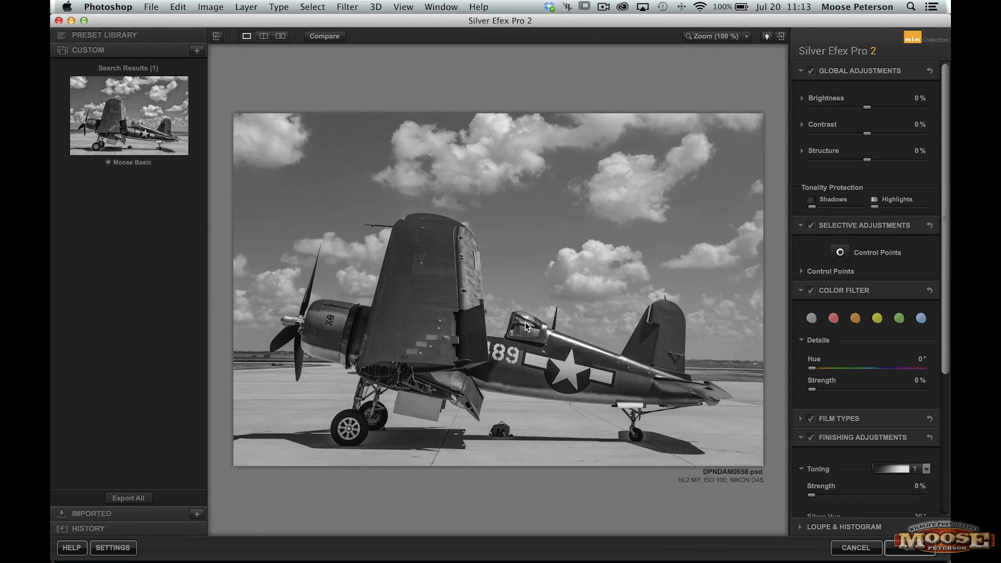
mouse_move(134, 128)
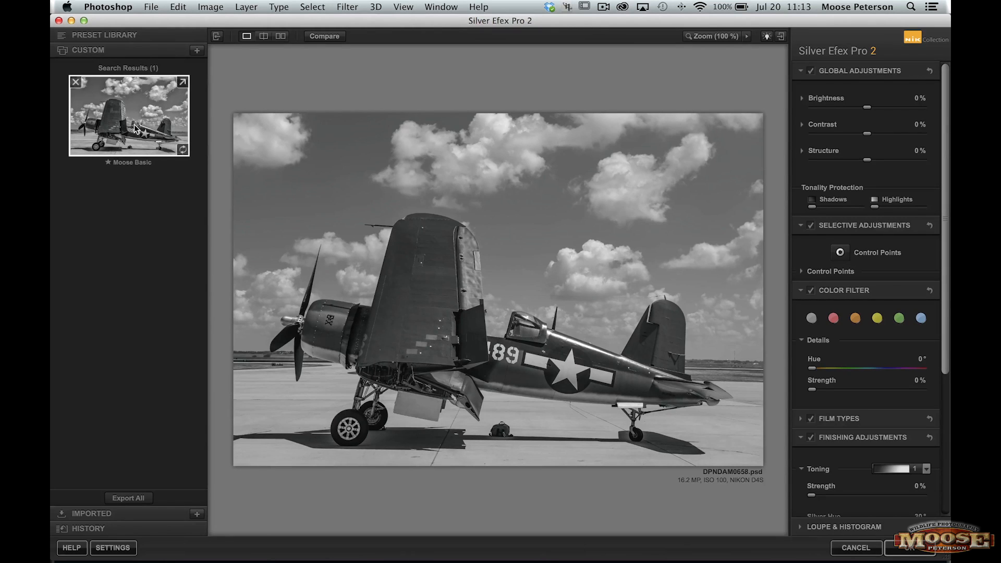
click(134, 128)
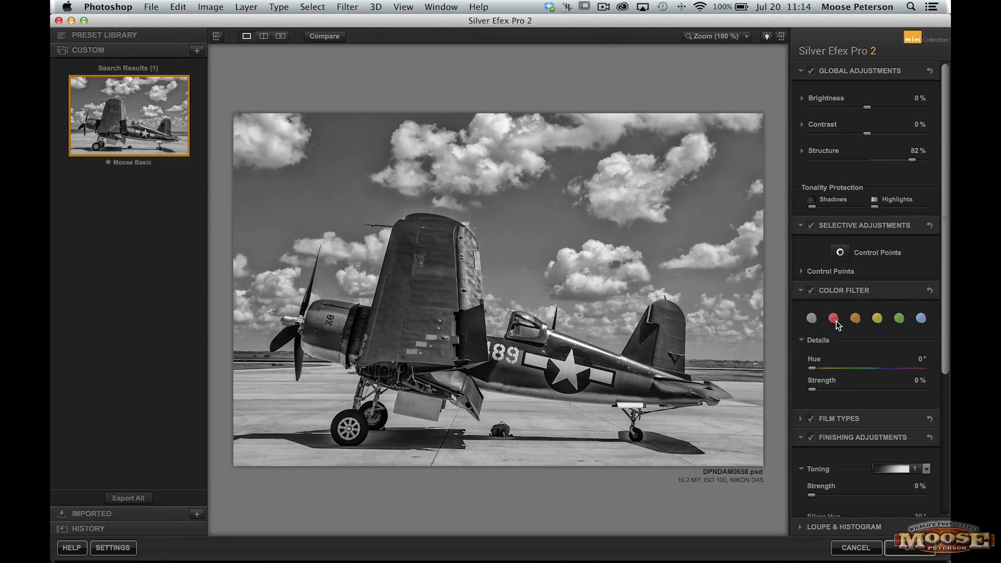
Add the red color filter, set its hue to 21°, and apply the black-and-white conversion
click(834, 319)
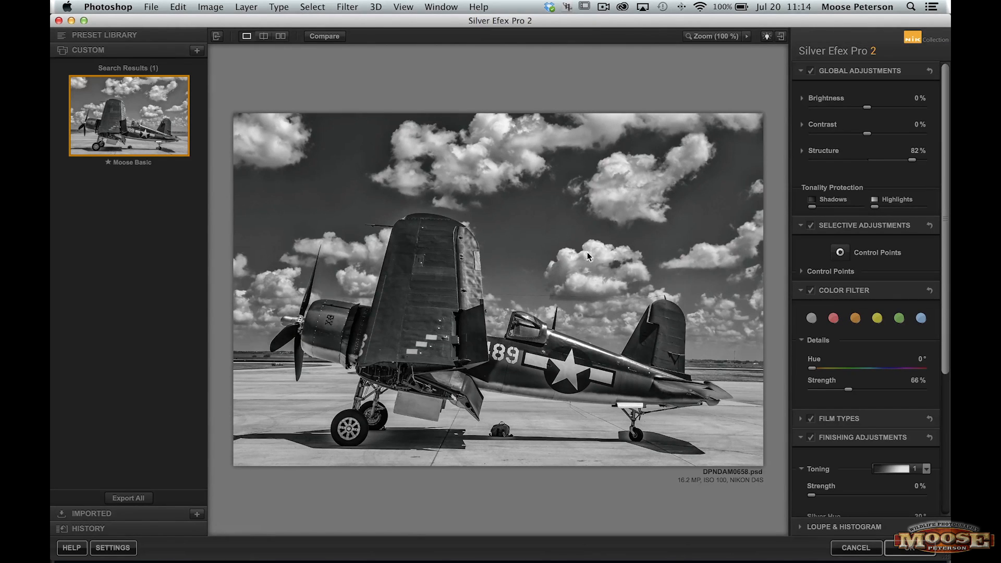
drag(814, 370, 818, 370)
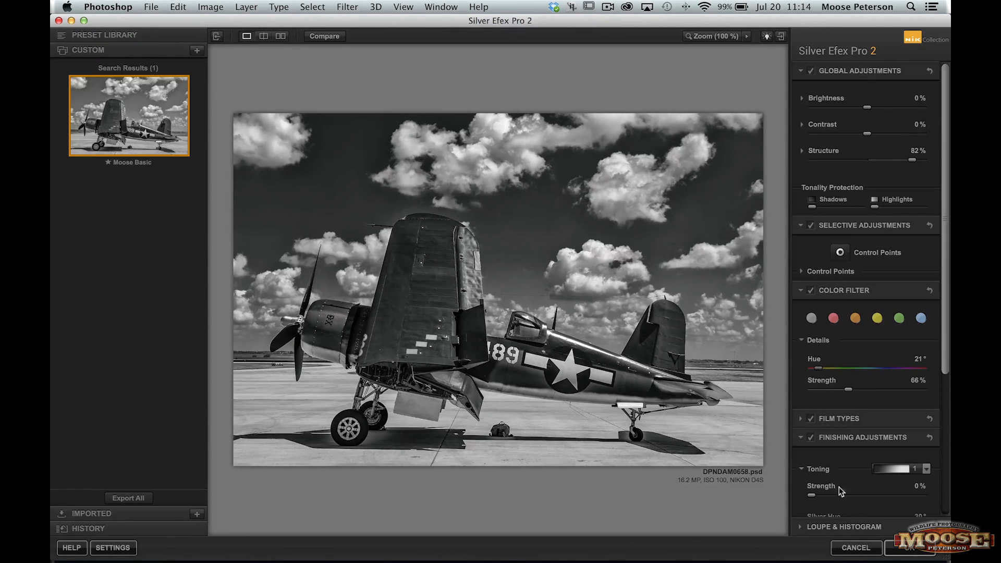
click(916, 552)
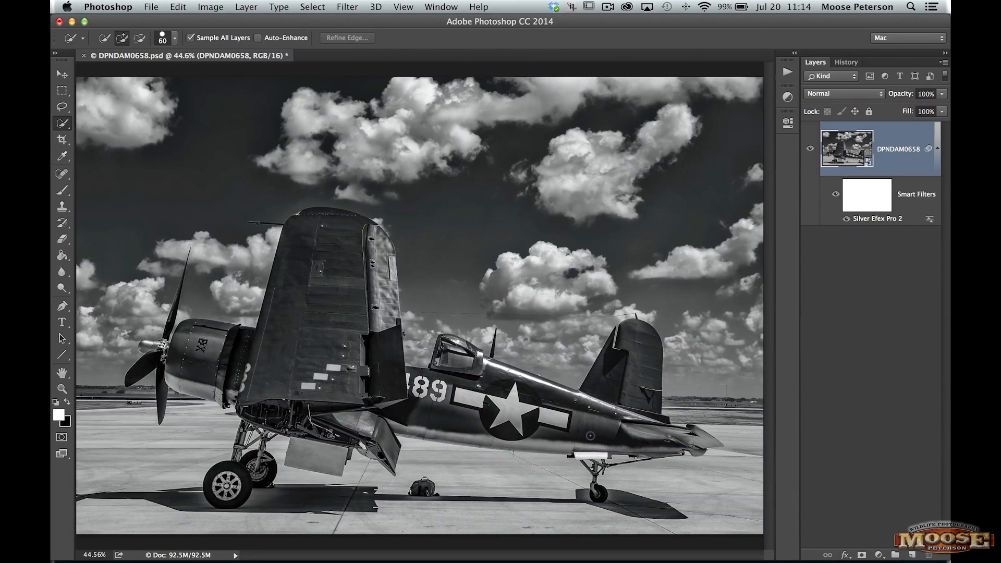
Save the converted photo in the Temp folder as DPNDAM0658nik.psd
key(super+shift+s)
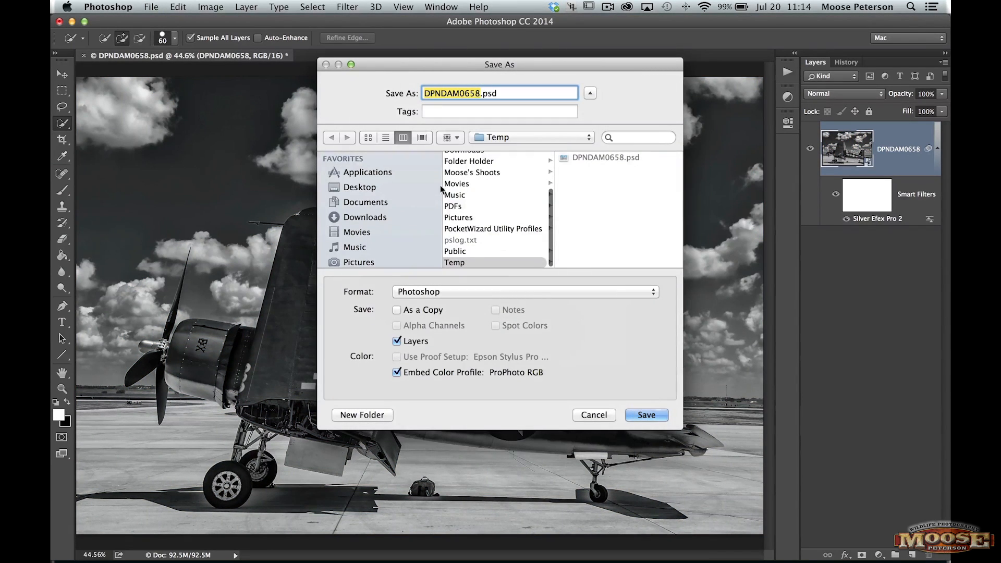
click(478, 94)
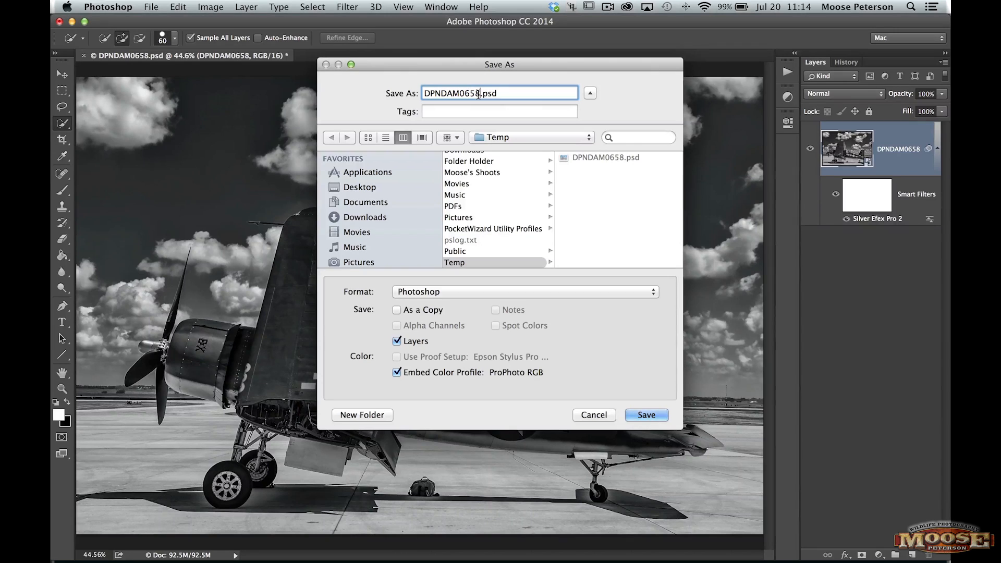
text(nik)
click(647, 414)
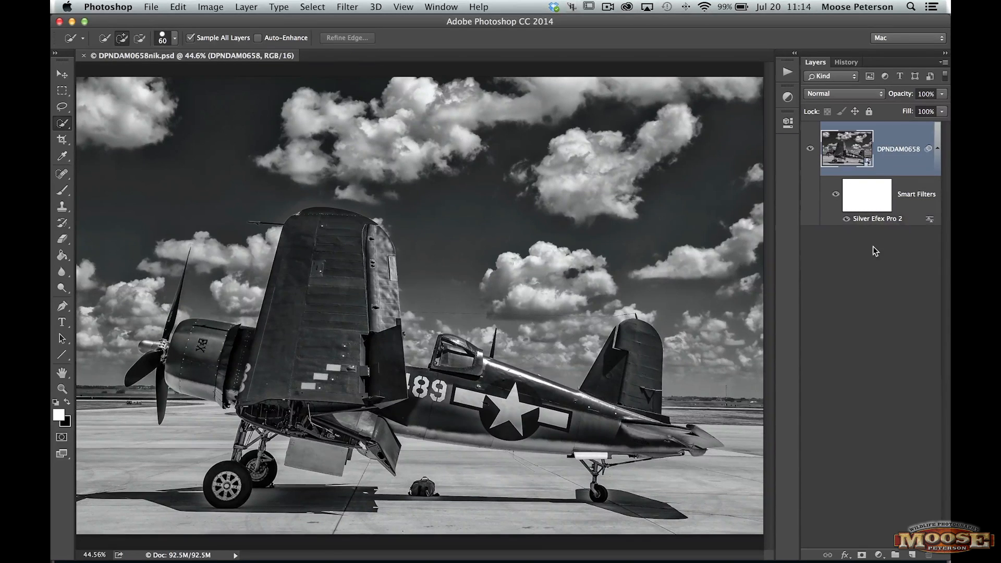
Return the photo to its Open history state to restore the color version, and show the layers again
click(845, 62)
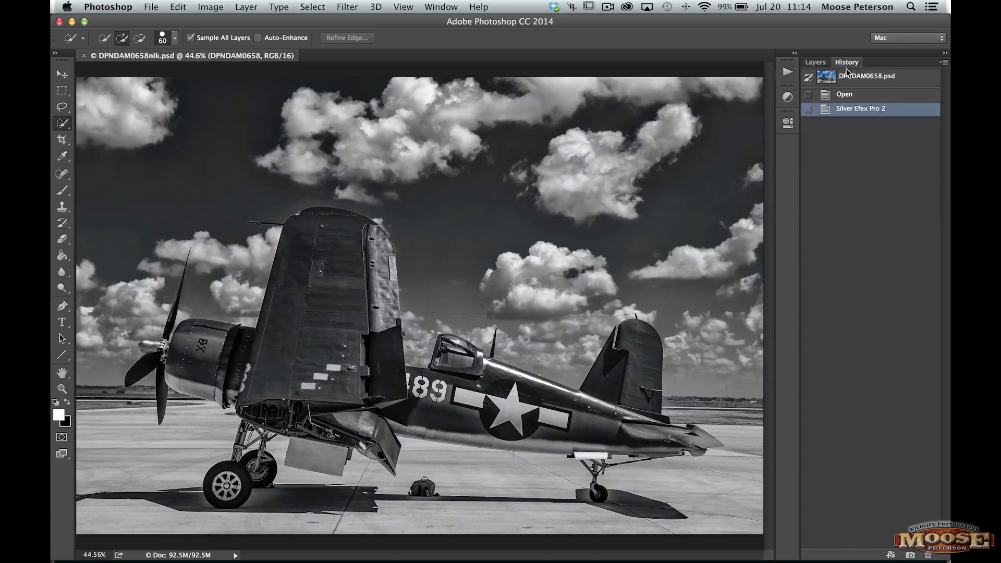
click(847, 94)
click(818, 62)
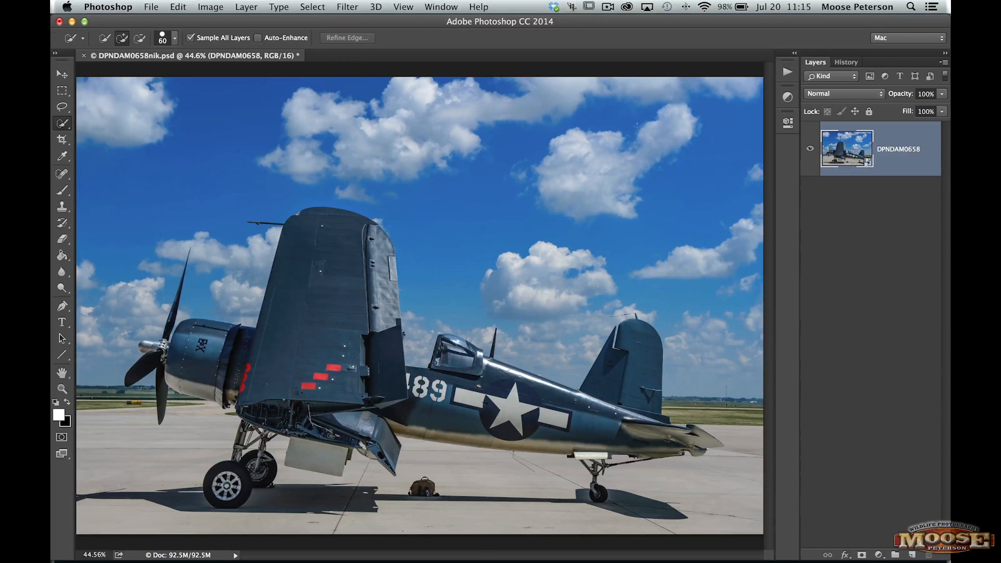
Open the photo in Perfect BW 8, apply the Red filter preset, and lower the Blue response to -60
click(151, 6)
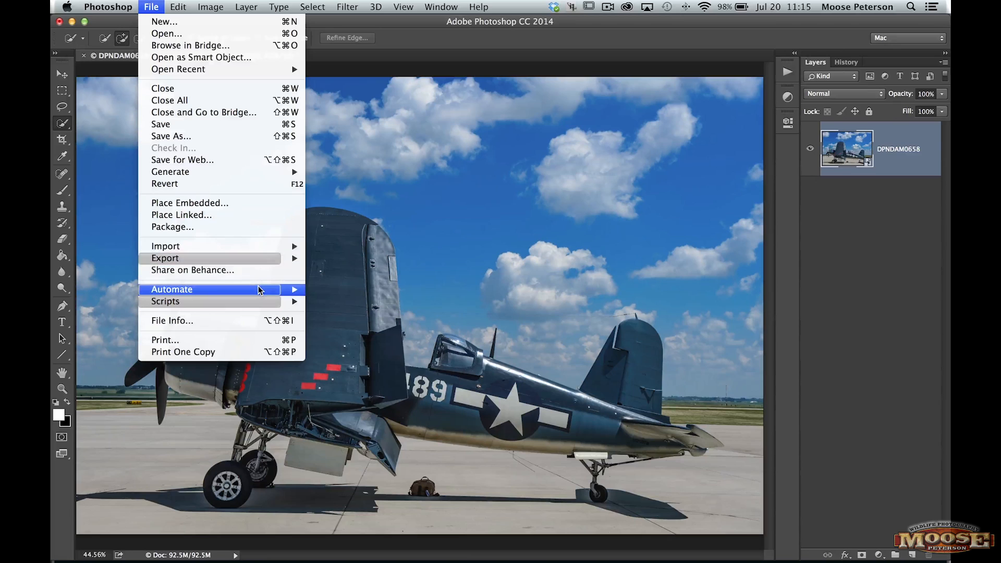
mouse_move(259, 290)
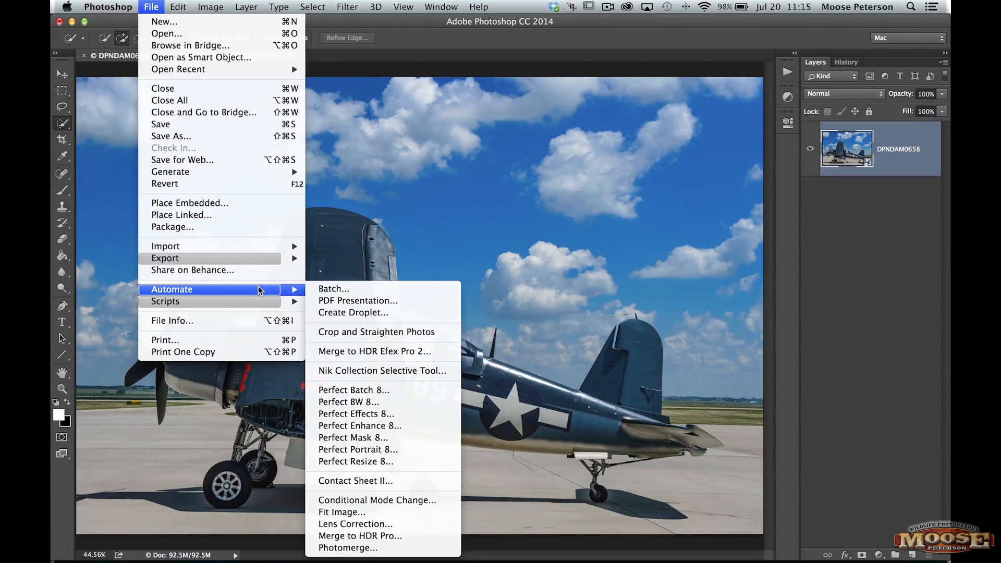
click(354, 403)
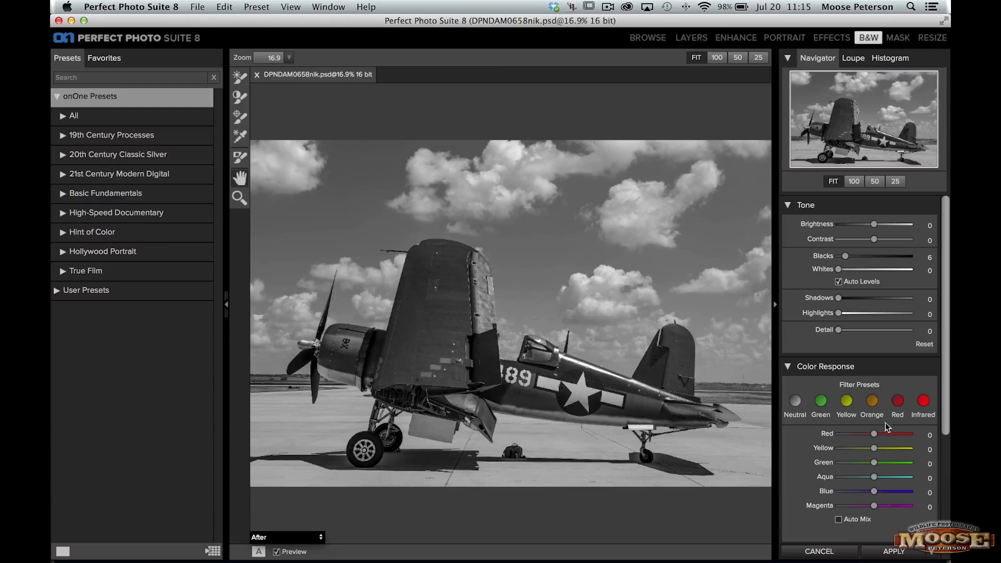
click(898, 401)
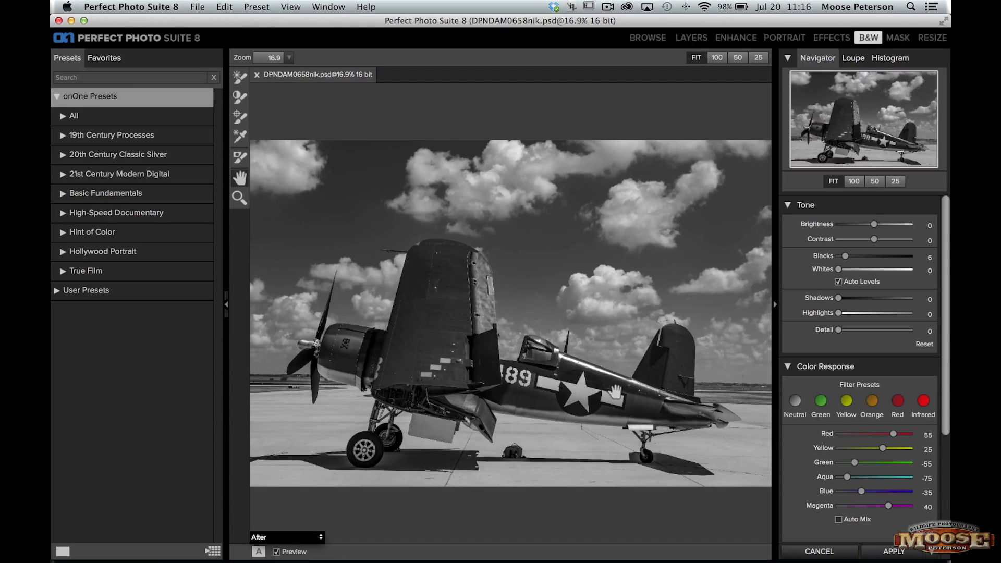
drag(863, 493, 853, 492)
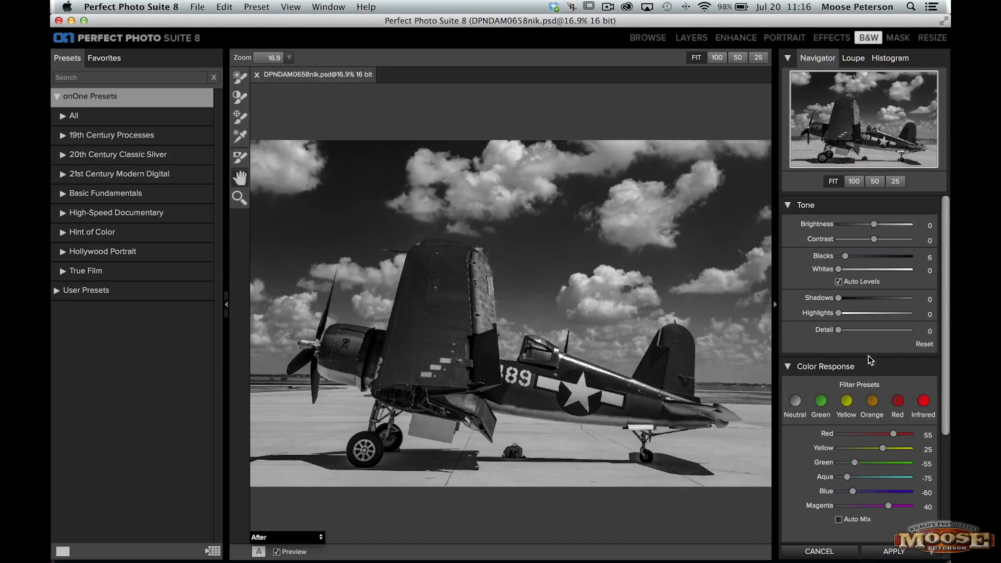
Set Shadows to 39 and Detail to 16, readjust the Red response, and apply the conversion
drag(838, 299, 863, 301)
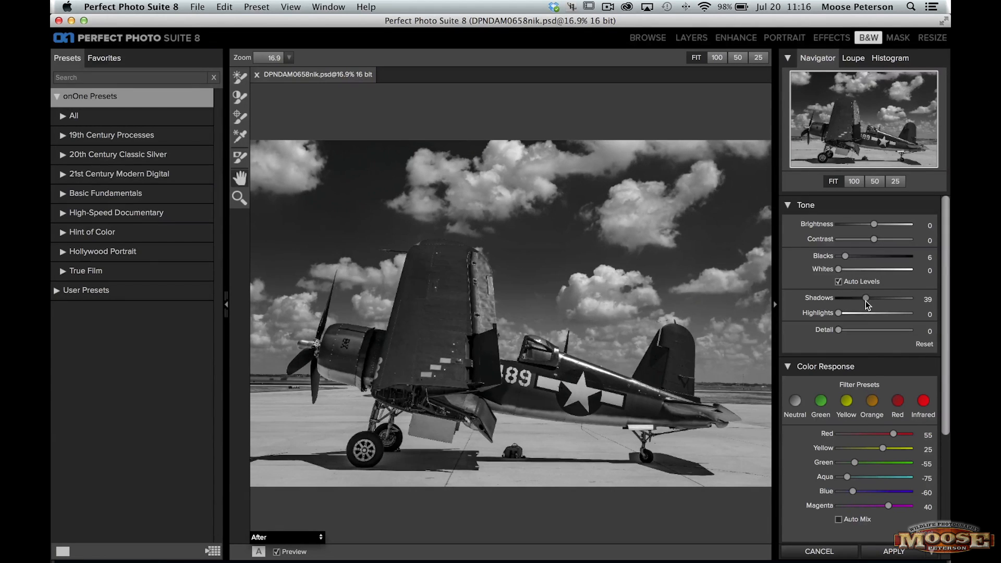
drag(846, 335, 850, 336)
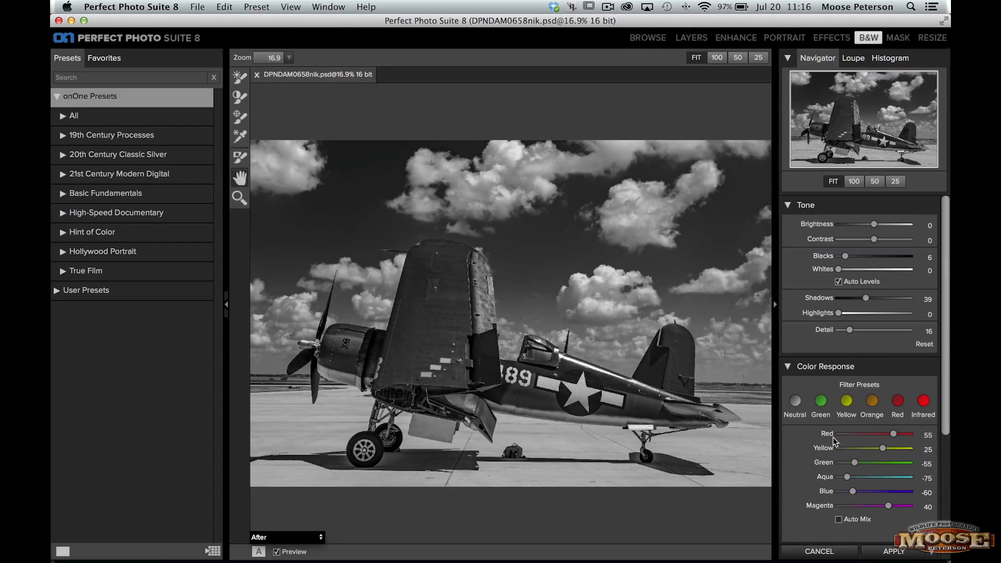
mouse_move(896, 434)
mouse_down()
mouse_move(843, 435)
mouse_move(899, 435)
mouse_move(851, 436)
mouse_move(881, 437)
mouse_up()
drag(858, 434, 882, 434)
click(895, 553)
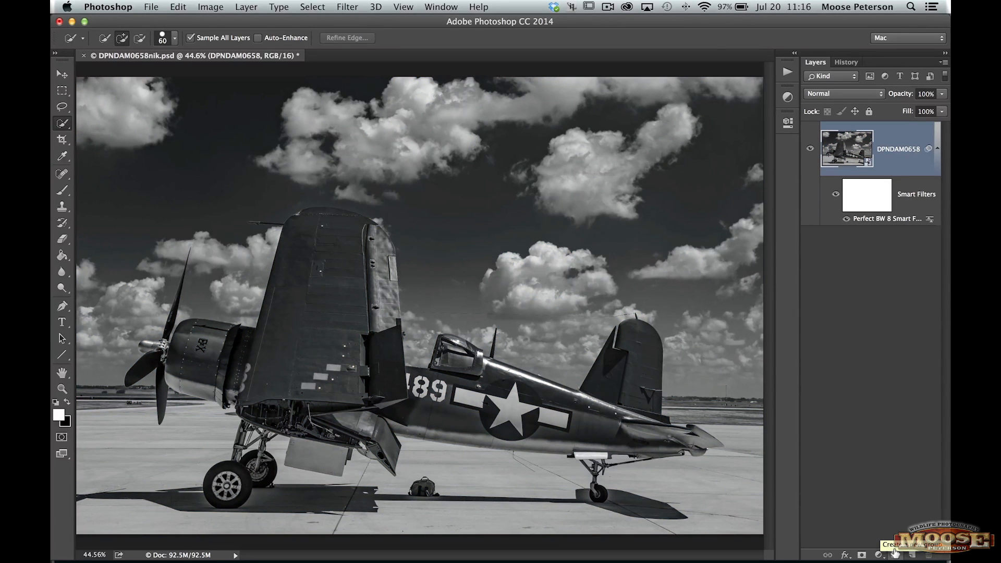
Save the Perfect BW version in the Temp folder as DPNDAM0658on1.psd
key(super+shift+s)
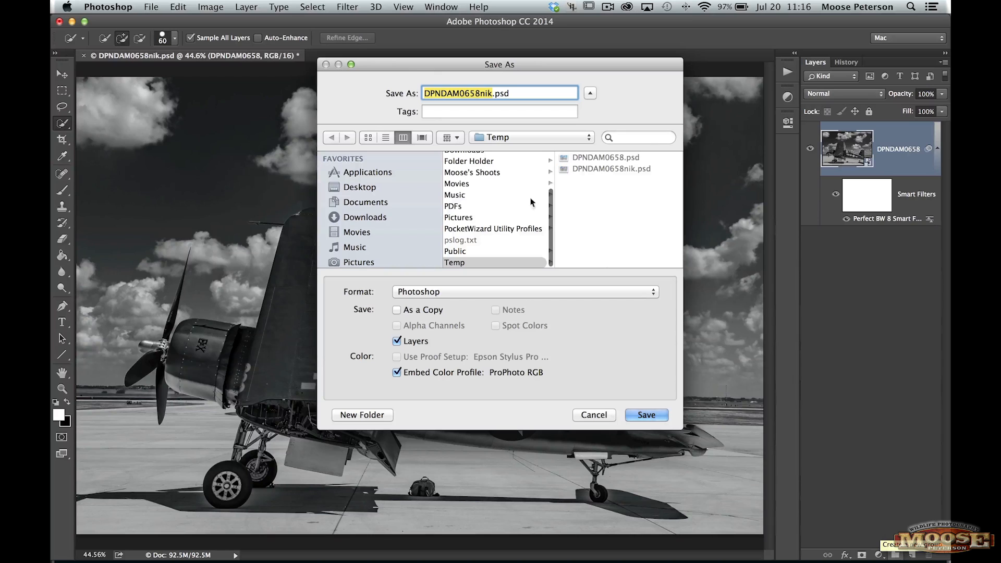
click(488, 93)
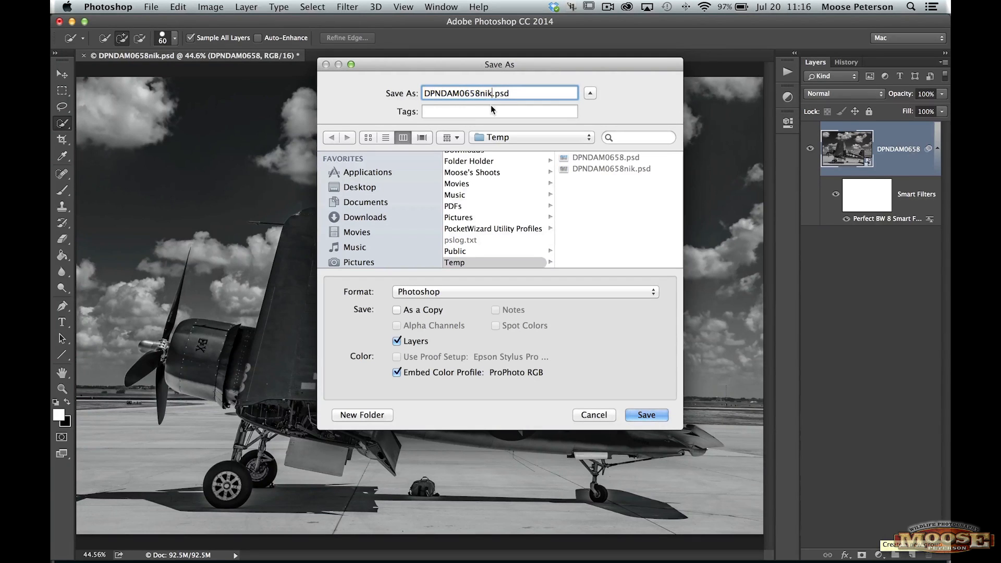
key(BackSpace)
key(BackSpace)
text(on1)
click(652, 419)
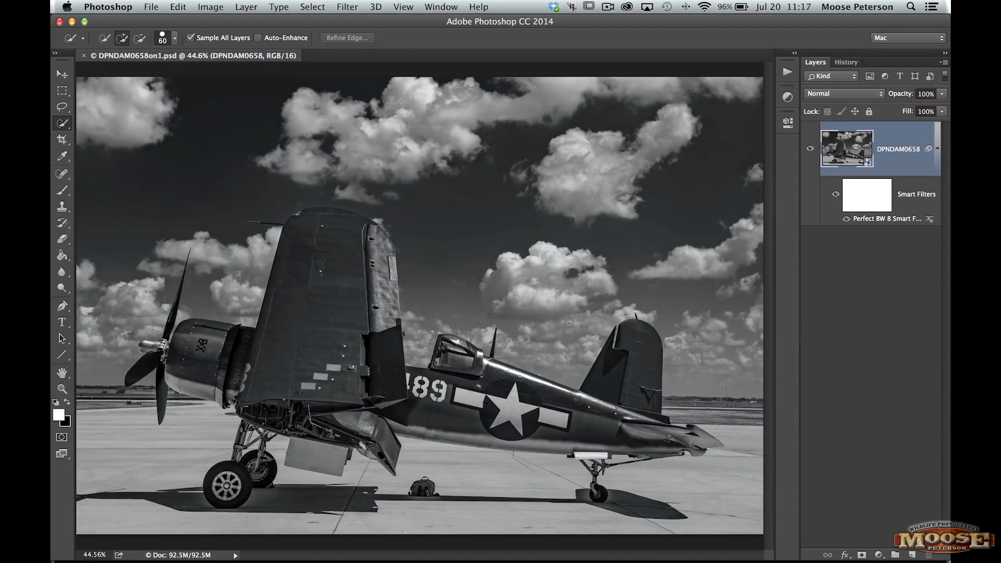
Open DPNDAM0658nik.psd from the Temp folder alongside the current file and fit it on screen
key(super+o)
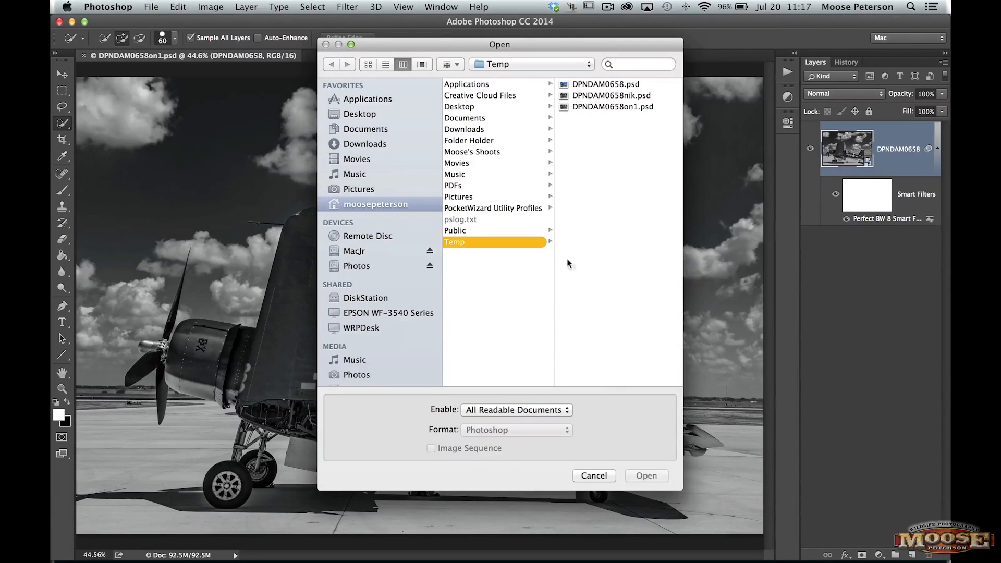
click(620, 95)
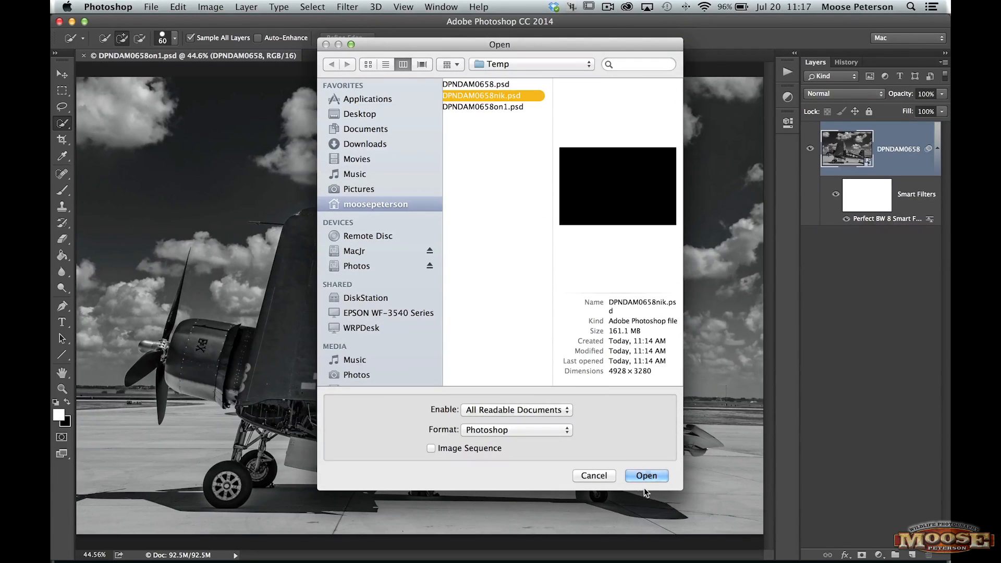
click(650, 475)
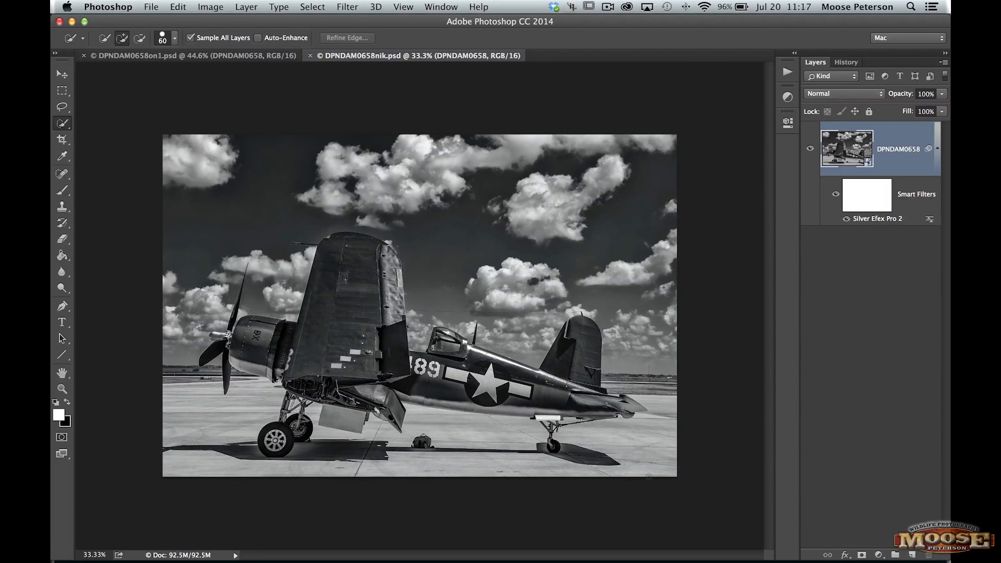
key(super+0)
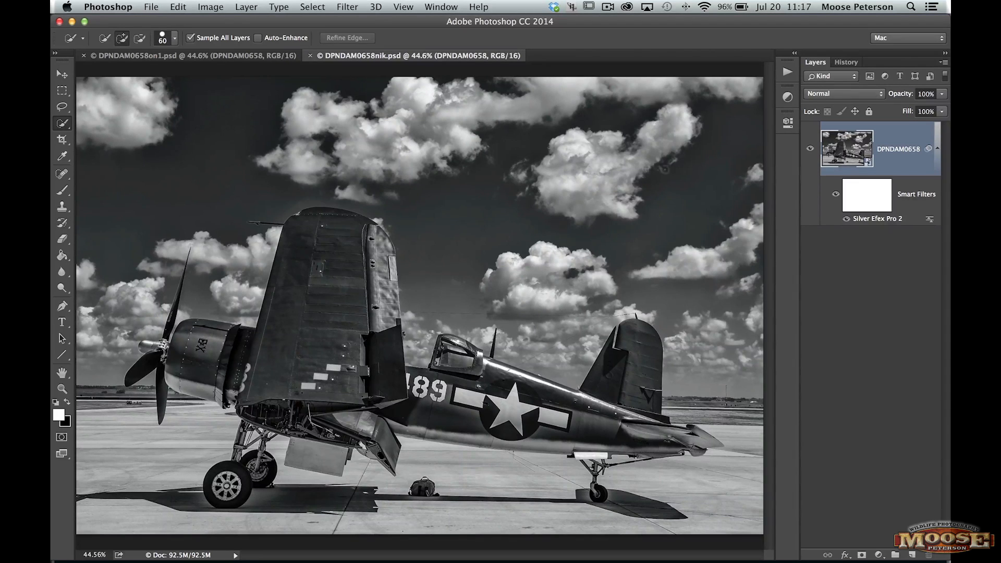
Compare the Perfect BW and Silver Efex versions by alternating repeatedly between the two open documents
key(ctrl+Tab)
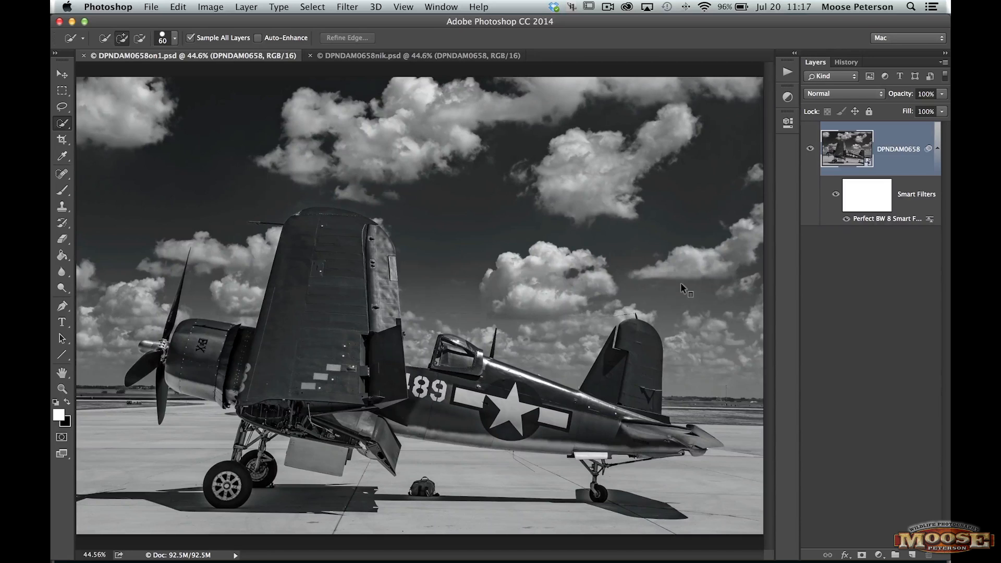
key(ctrl+Tab)
key(ctrl+Tab)
key(ctrl+Tab)
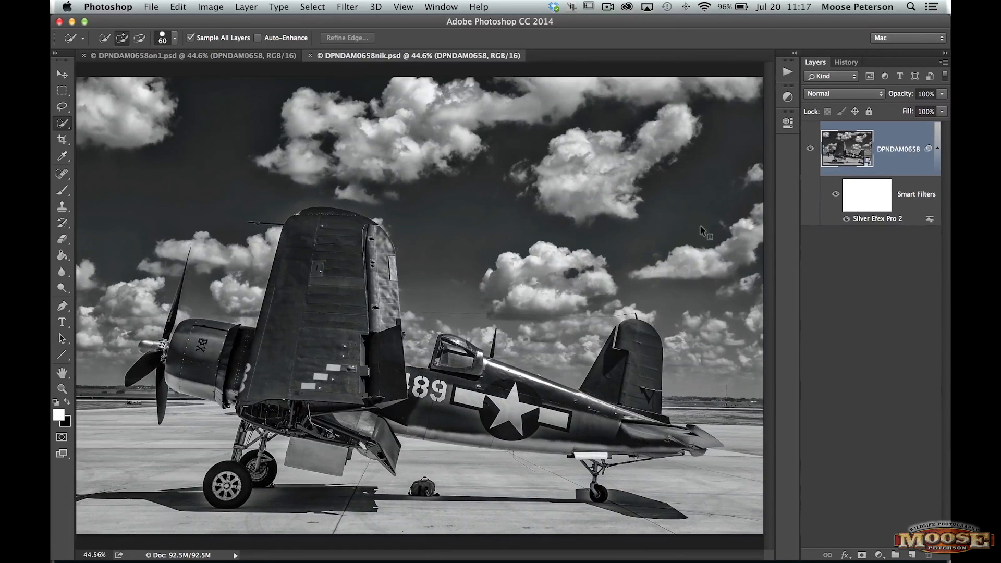
key(ctrl+Tab)
key(ctrl+Tab)
key(ctrl+Tab)
key(ctrl+Tab)
key(ctrl+Tab)
key(ctrl+Tab)
key(ctrl+Tab)
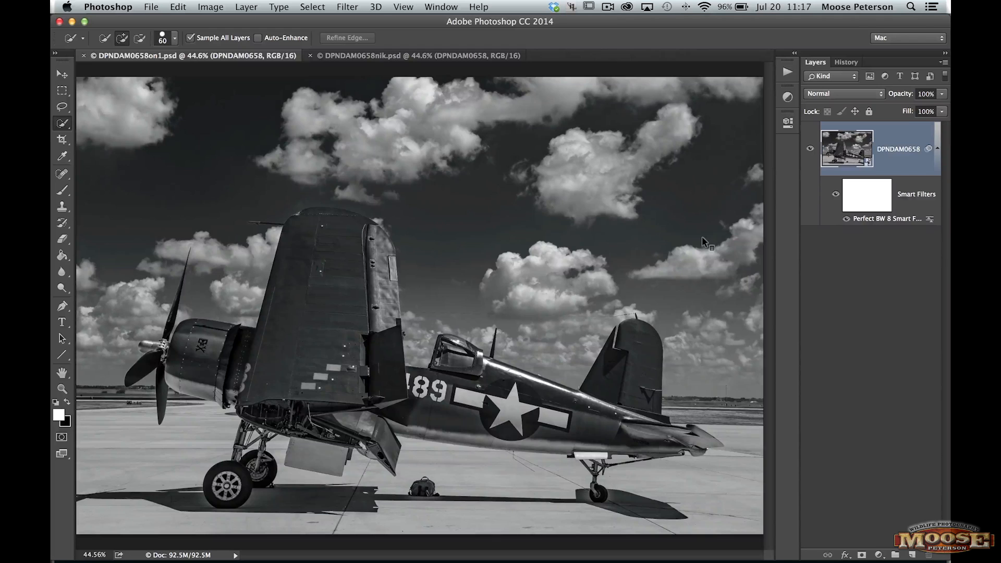
key(ctrl+Tab)
key(ctrl+Tab)
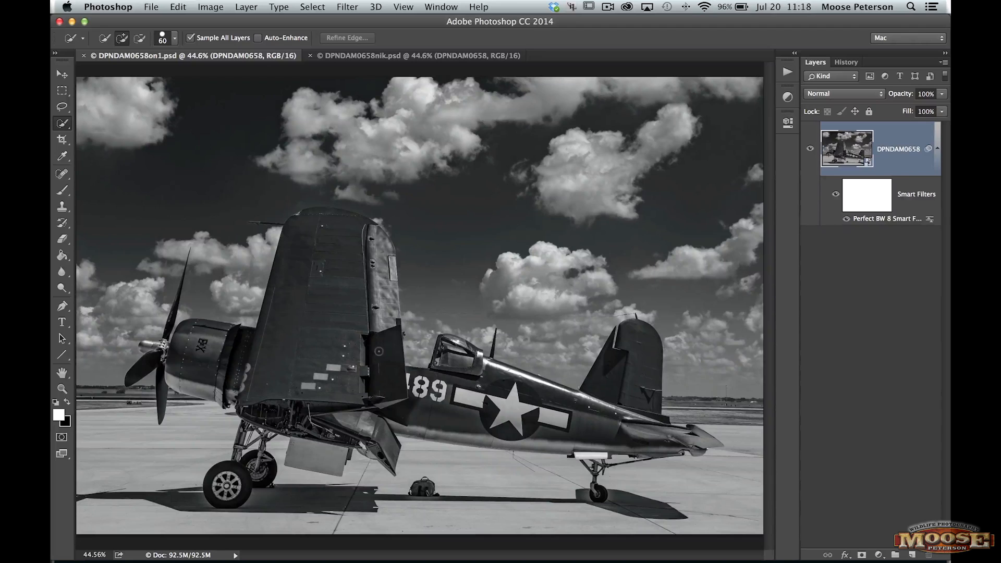
key(ctrl+Tab)
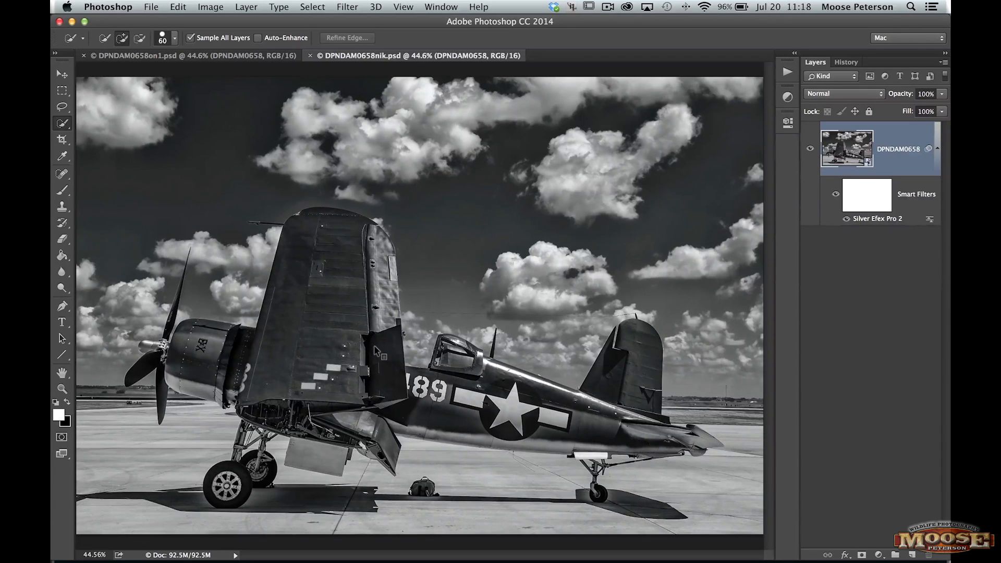
key(ctrl+Tab)
key(ctrl+Tab)
key(ctrl+Tab)
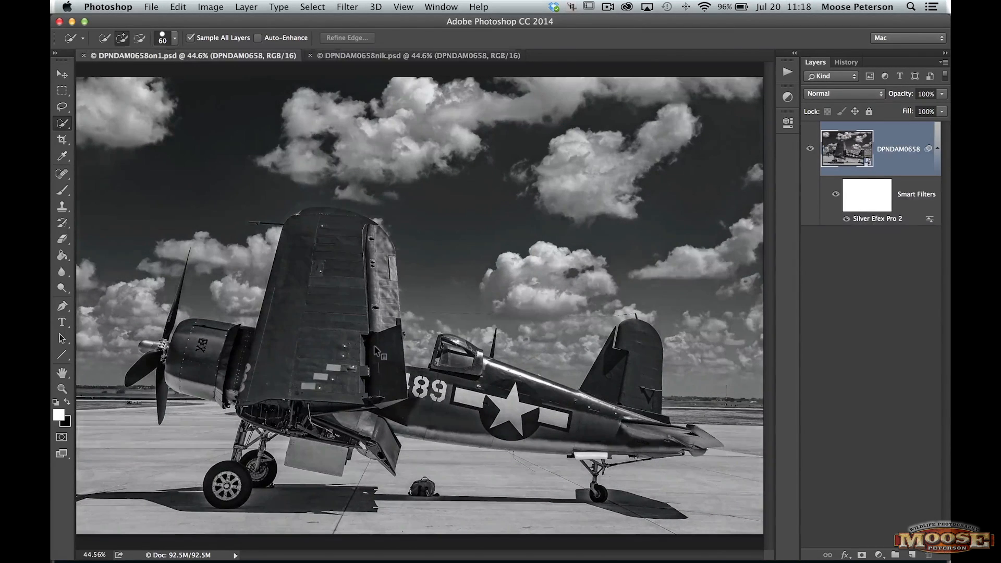
key(ctrl+Tab)
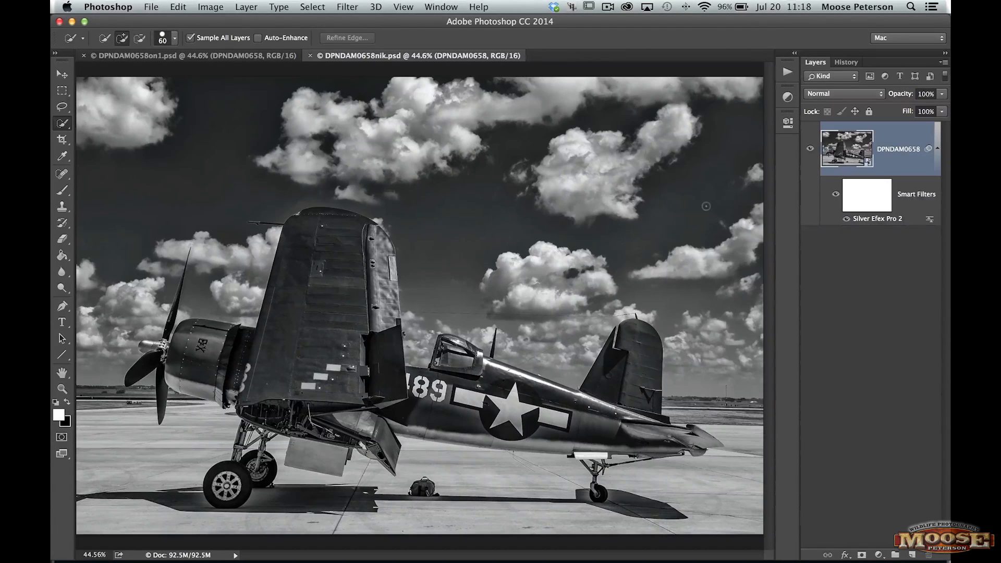
key(ctrl+Tab)
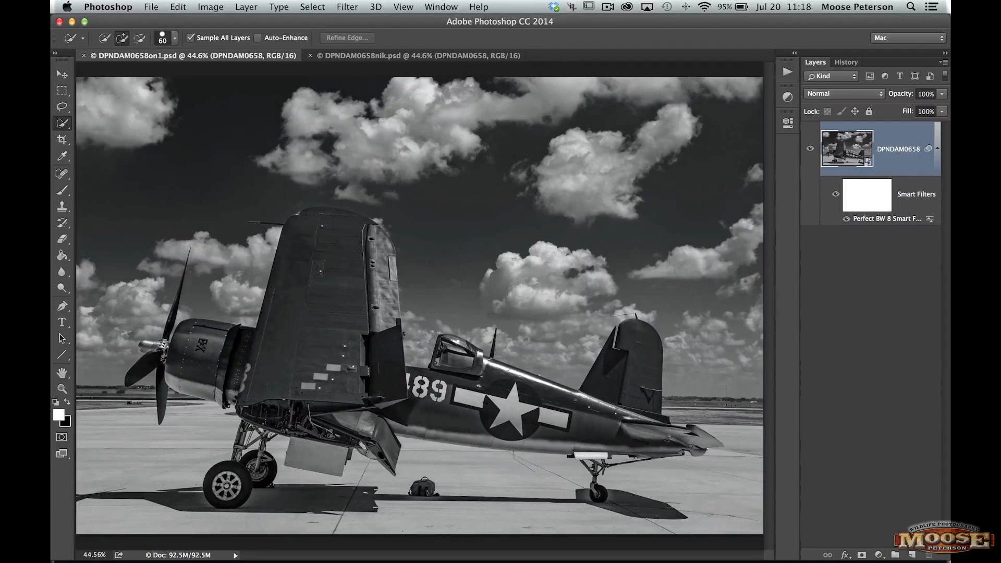
key(ctrl+Tab)
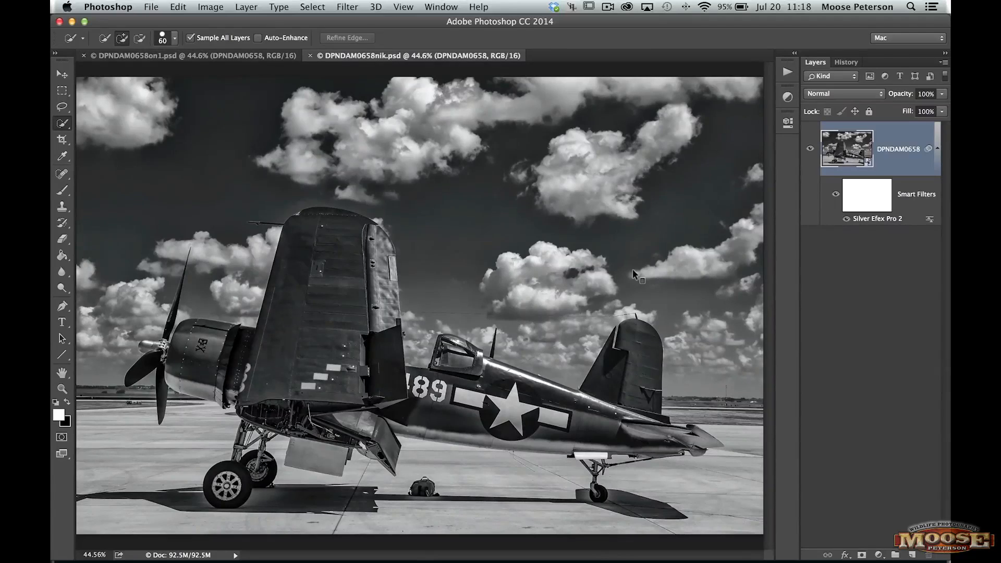
key(ctrl+Tab)
key(ctrl+Tab)
key(ctrl+Tab)
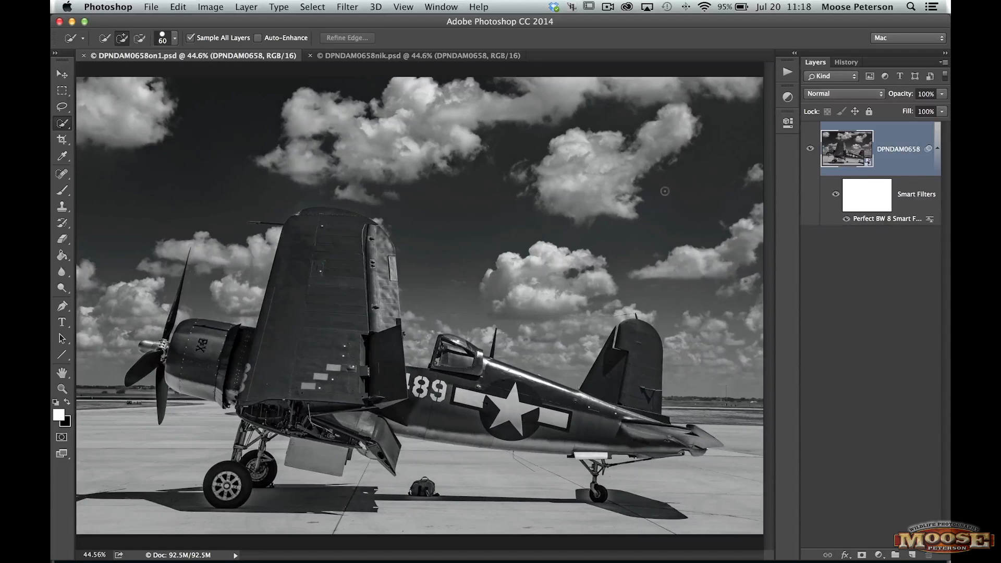
key(ctrl+Tab)
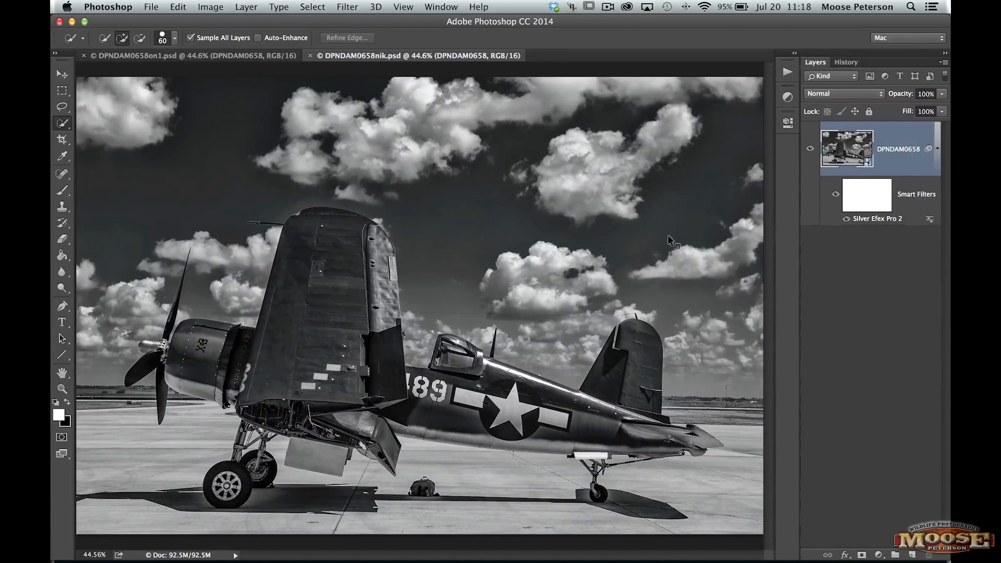
key(ctrl+Tab)
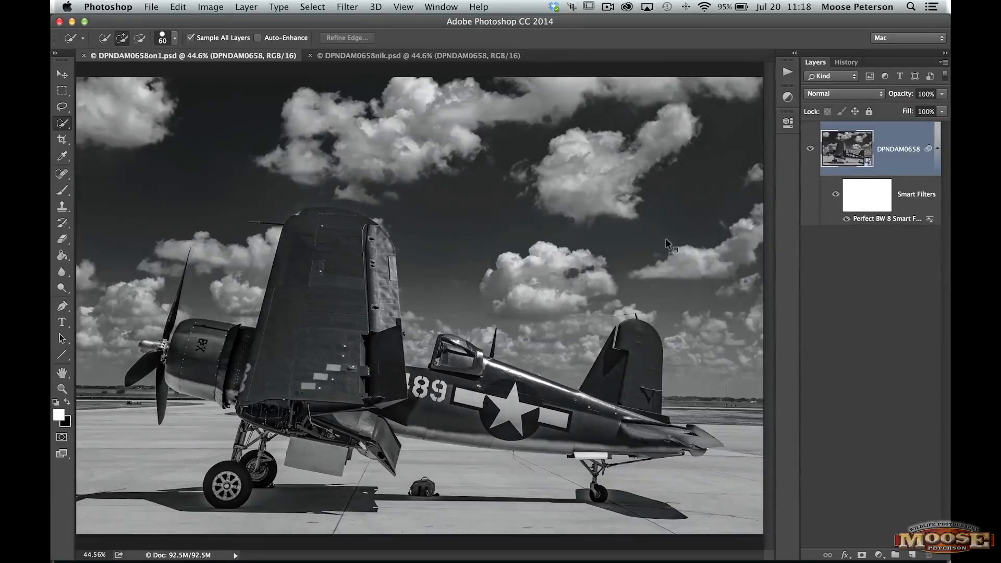
key(ctrl+Tab)
key(ctrl+Tab)
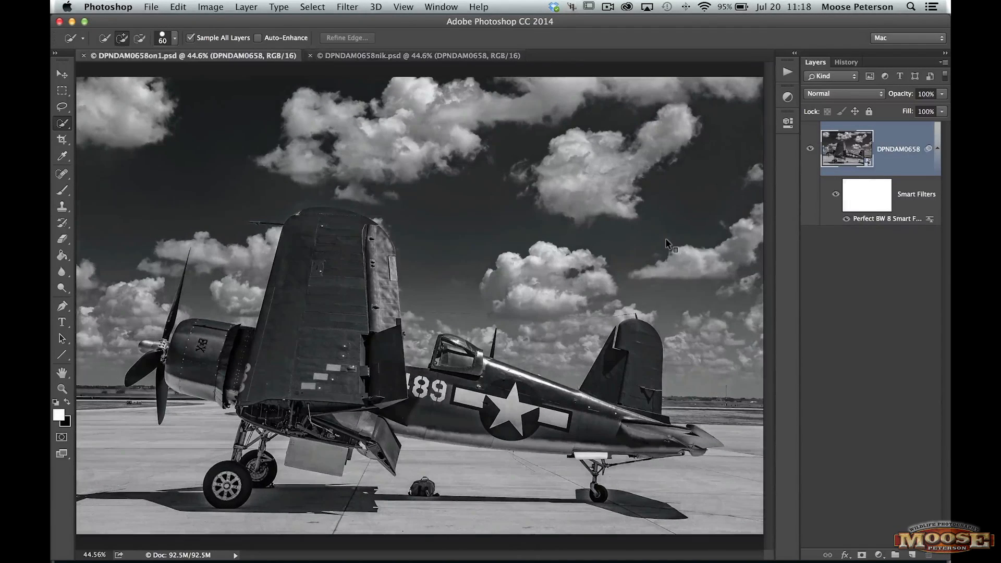